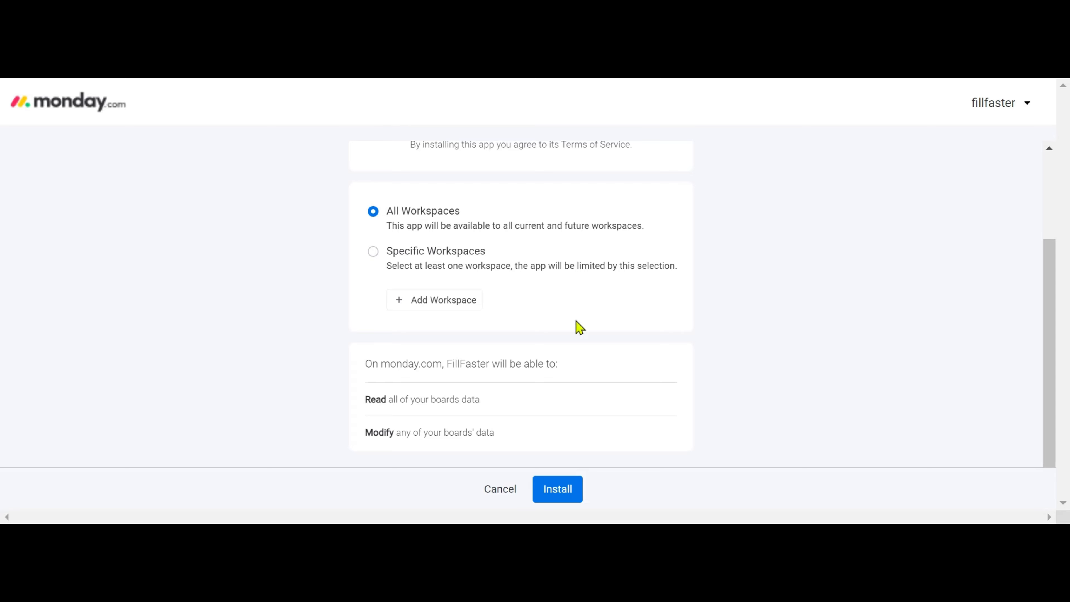
# Install the FillFaster app for all workspaces and open the monday demo board.
pyautogui.click(569, 495)
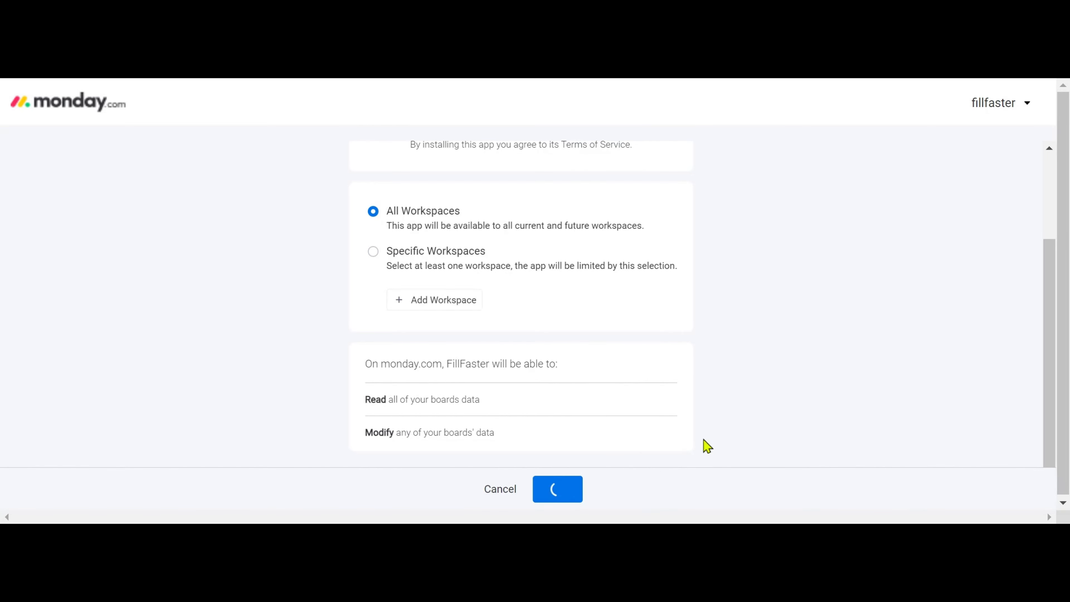
pyautogui.scroll(3, 702, 436)
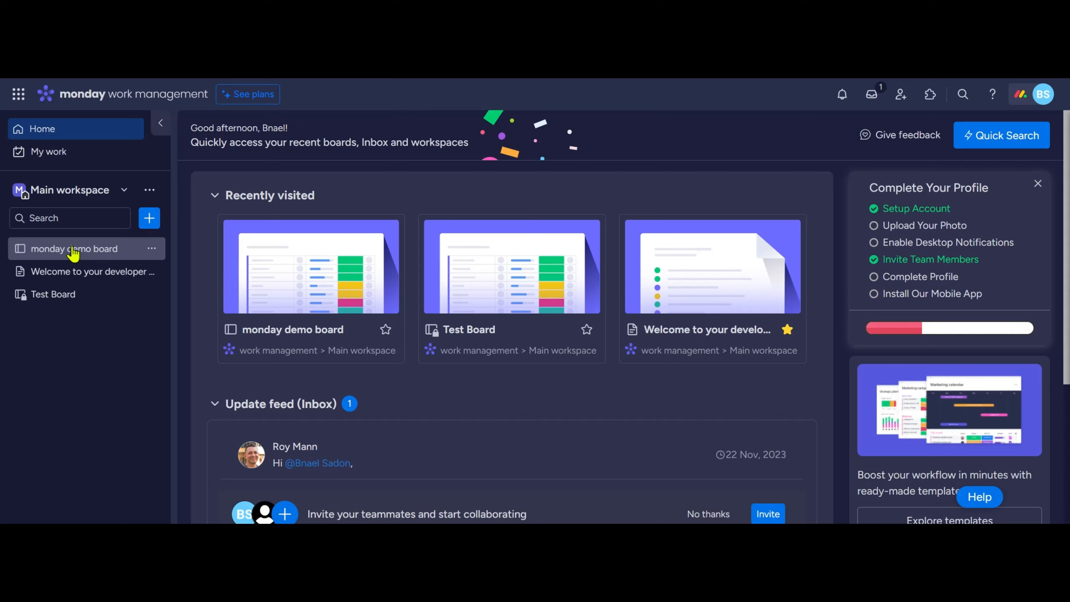
pyautogui.click(74, 251)
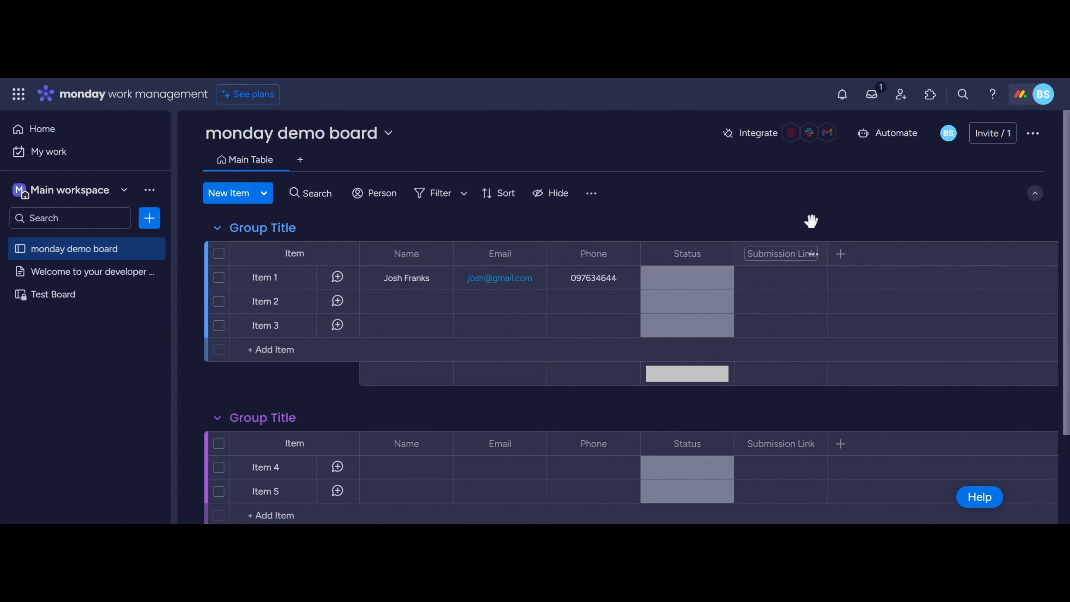
# Search the board's automation templates for "fillfaster" and use FillFaster's template for creating a submission link on a status change.
pyautogui.click(901, 134)
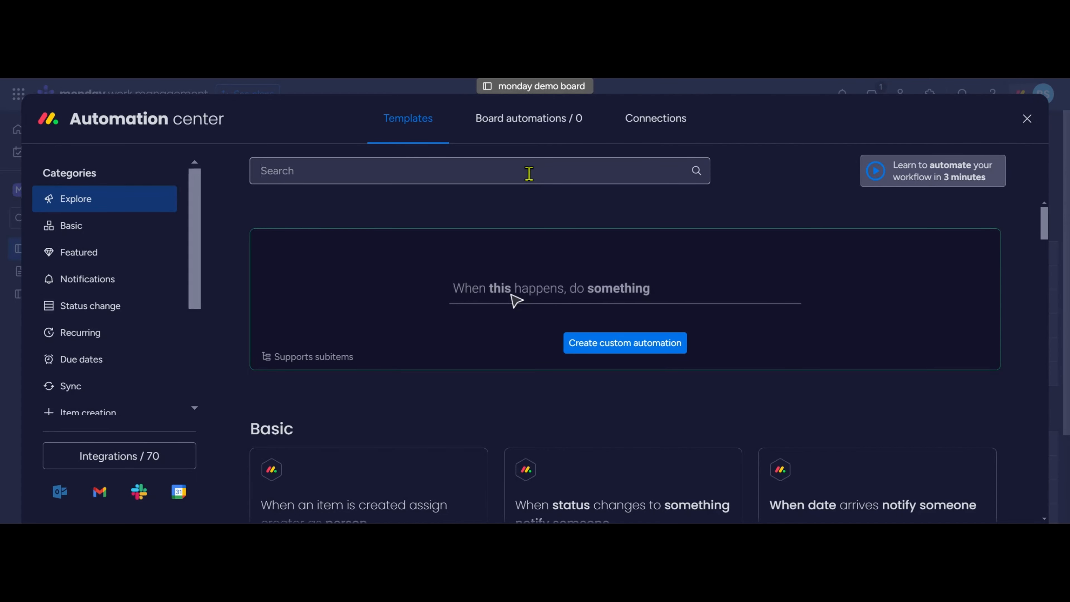
pyautogui.write('fillfaster')
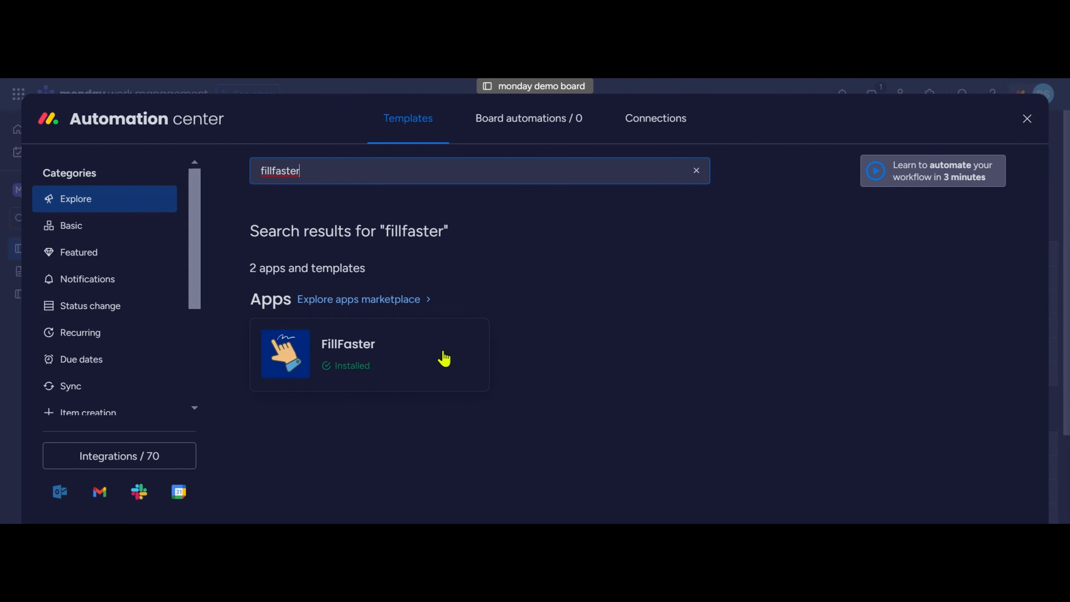
pyautogui.click(433, 362)
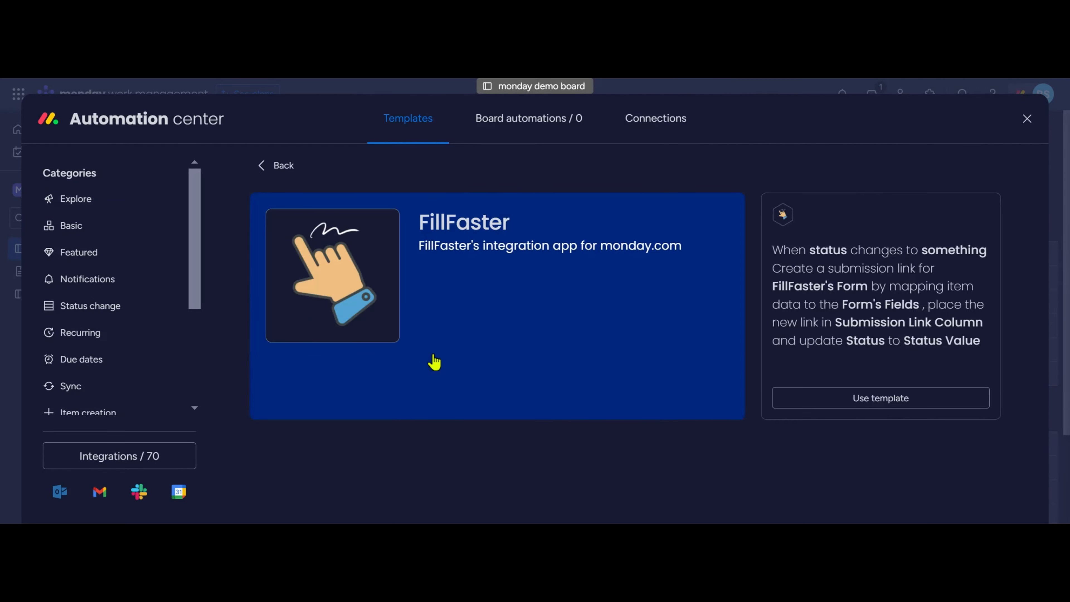
pyautogui.click(920, 401)
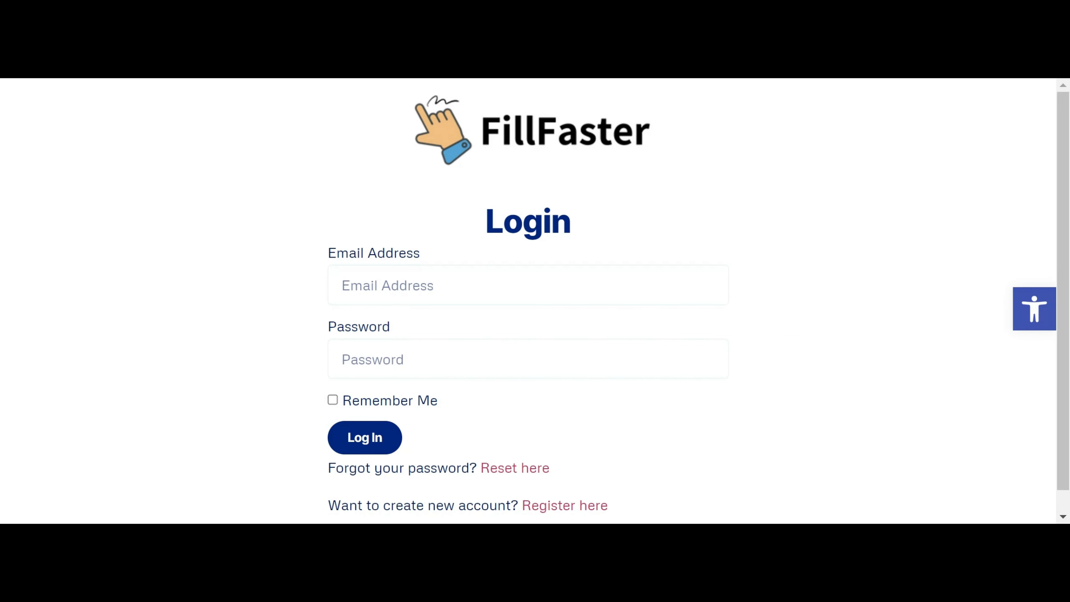
# Log in to FillFaster with the account email and password and allow monday.com to access the account.
pyautogui.scroll(-1, 728, 384)
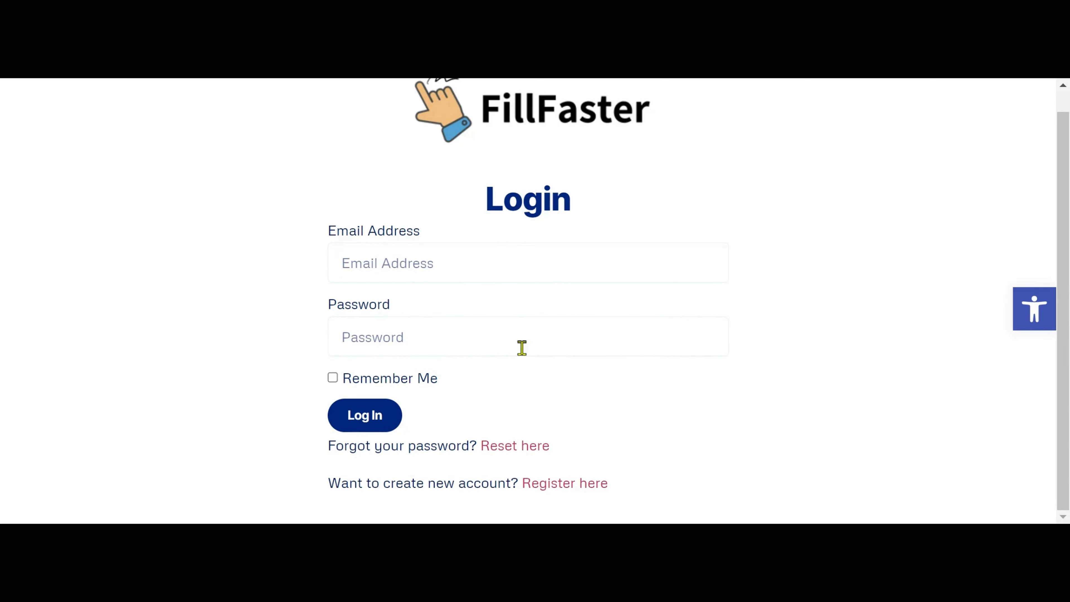
pyautogui.click(454, 273)
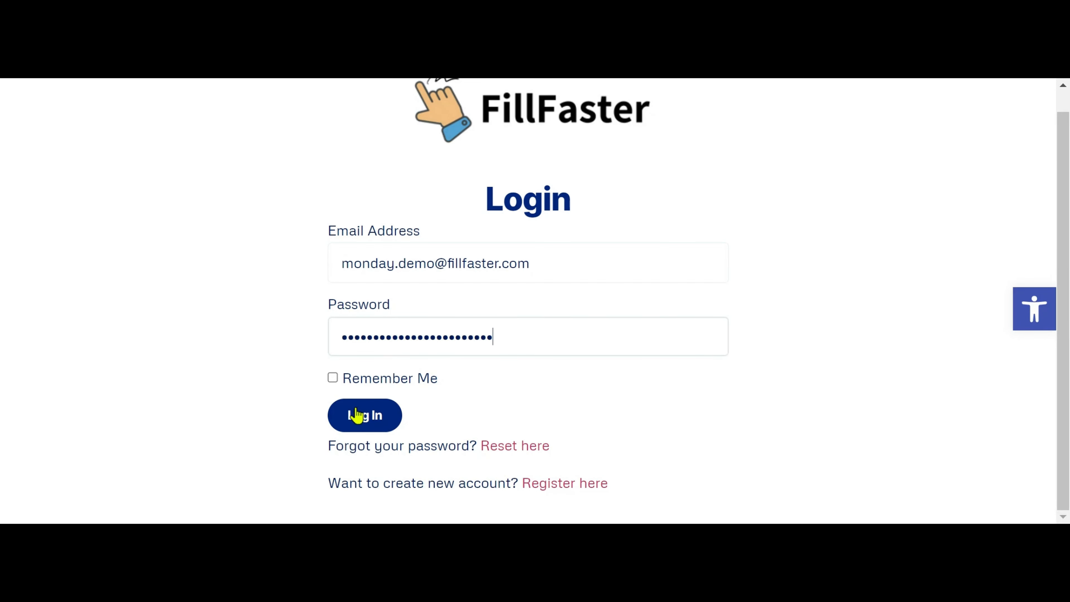
pyautogui.click(356, 409)
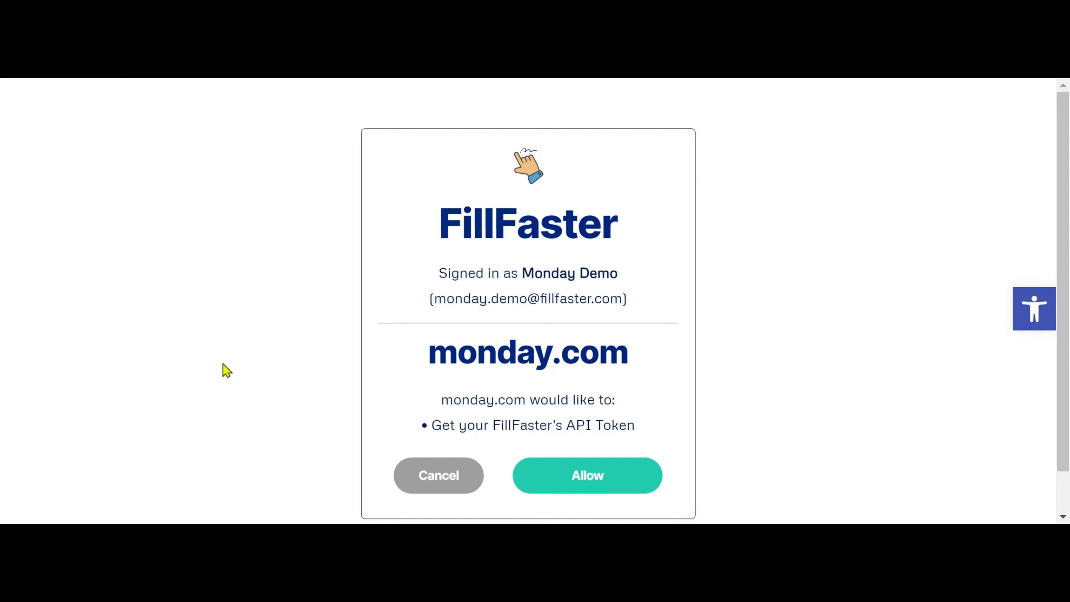
pyautogui.scroll(-1, 222, 370)
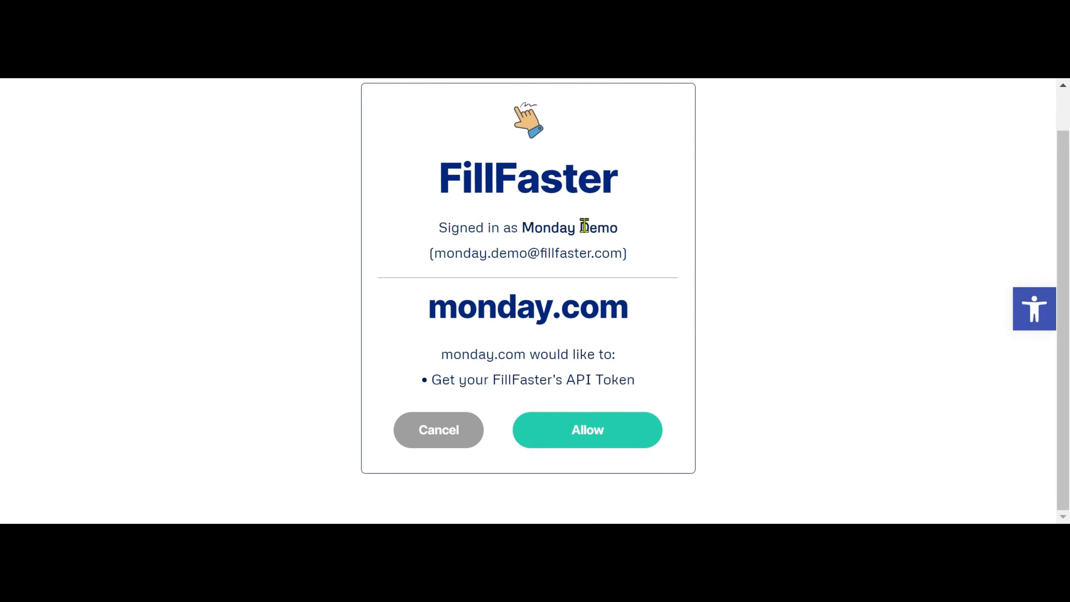
pyautogui.click(626, 432)
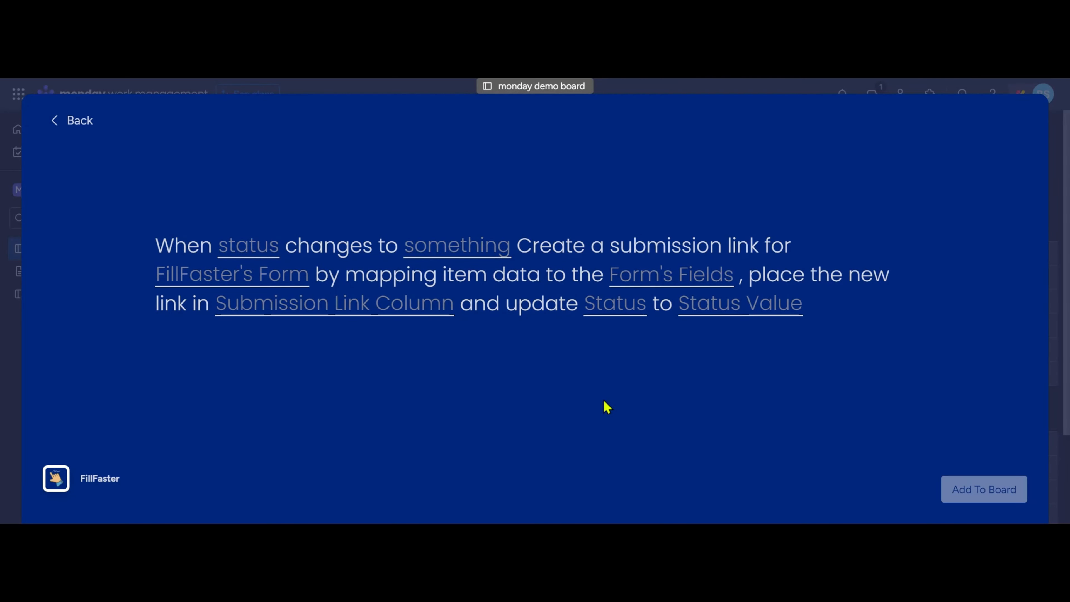
# Set the automation to trigger when Status changes to Working on it and choose Rental Agreement Demo as the FillFaster form.
pyautogui.click(235, 255)
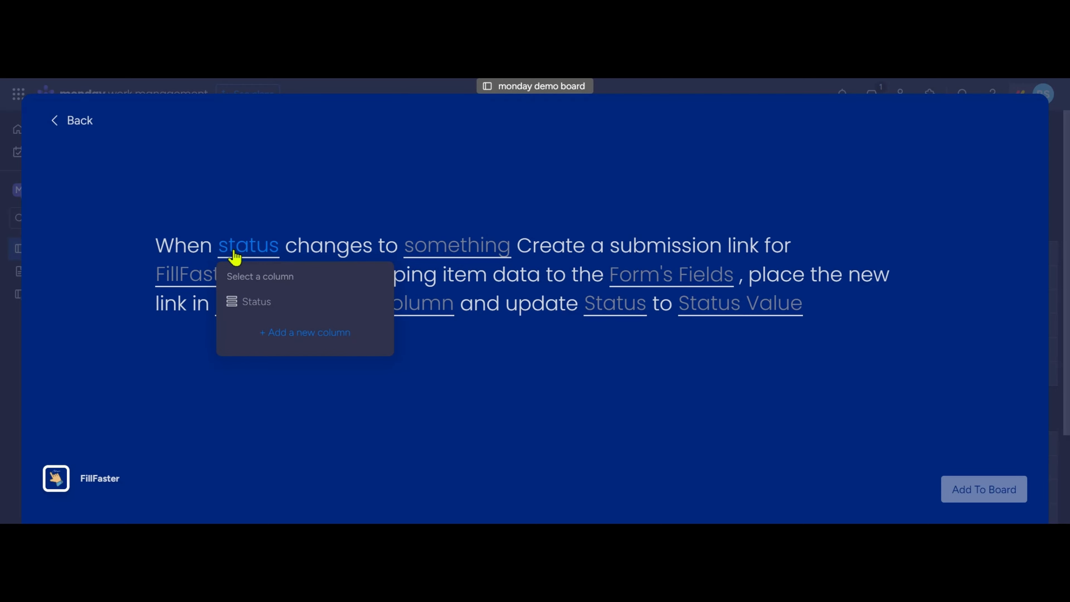
pyautogui.click(274, 308)
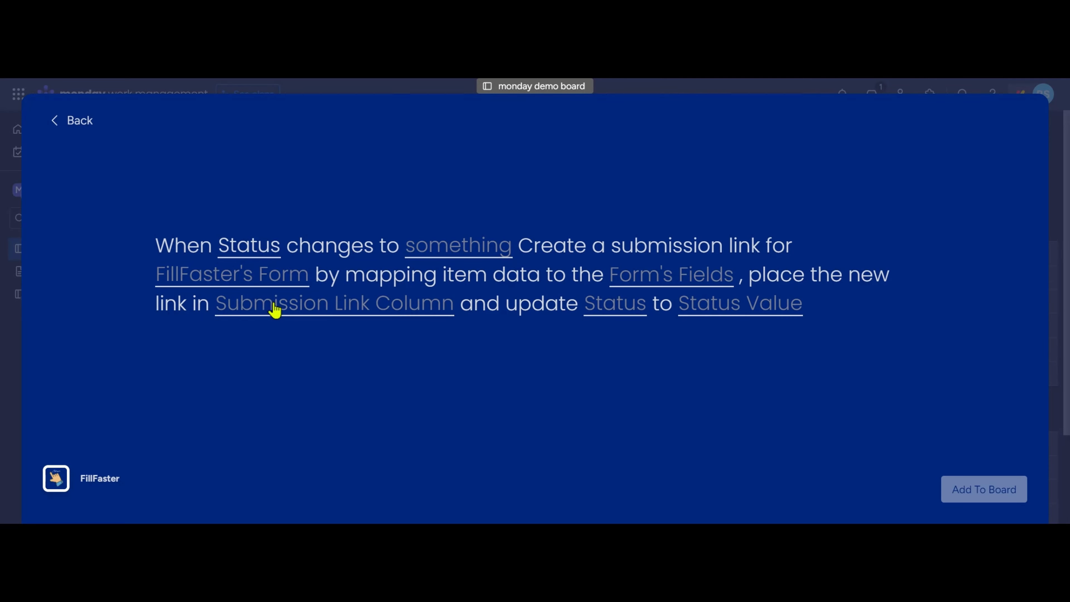
pyautogui.click(425, 251)
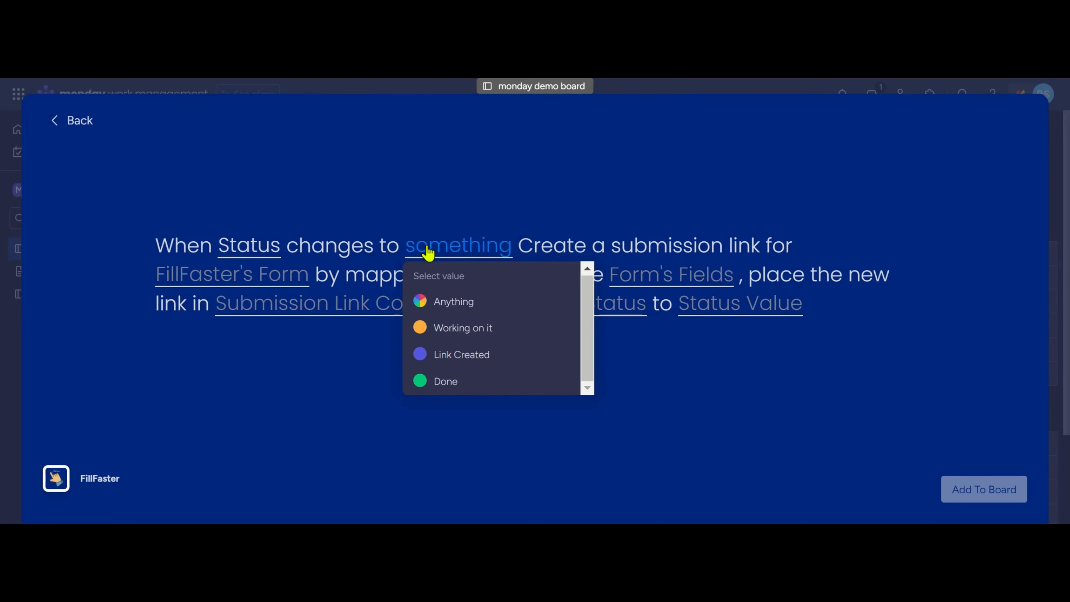
pyautogui.click(521, 335)
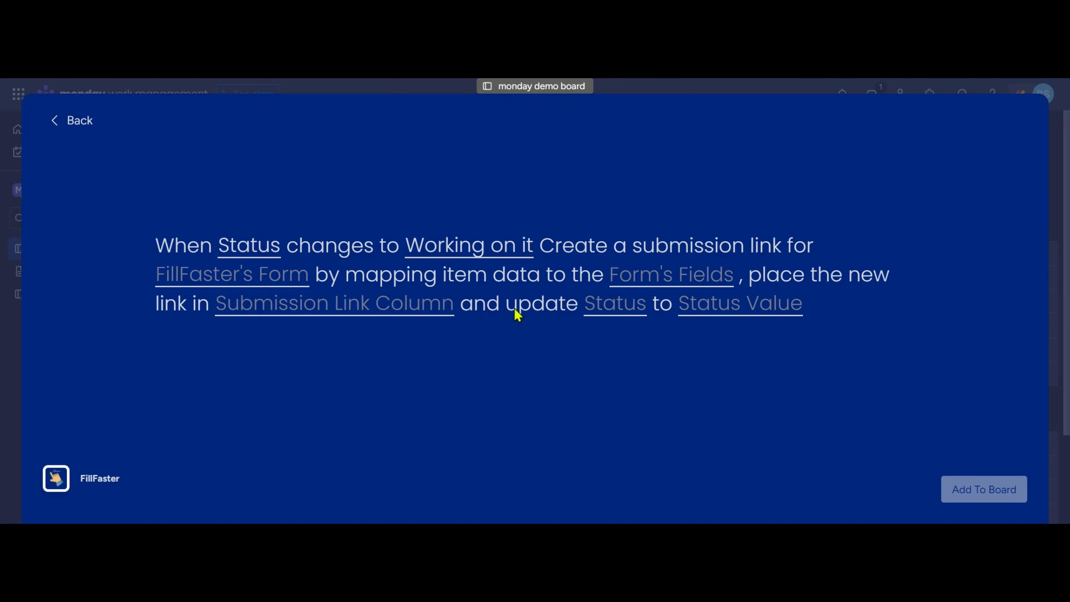
pyautogui.click(187, 286)
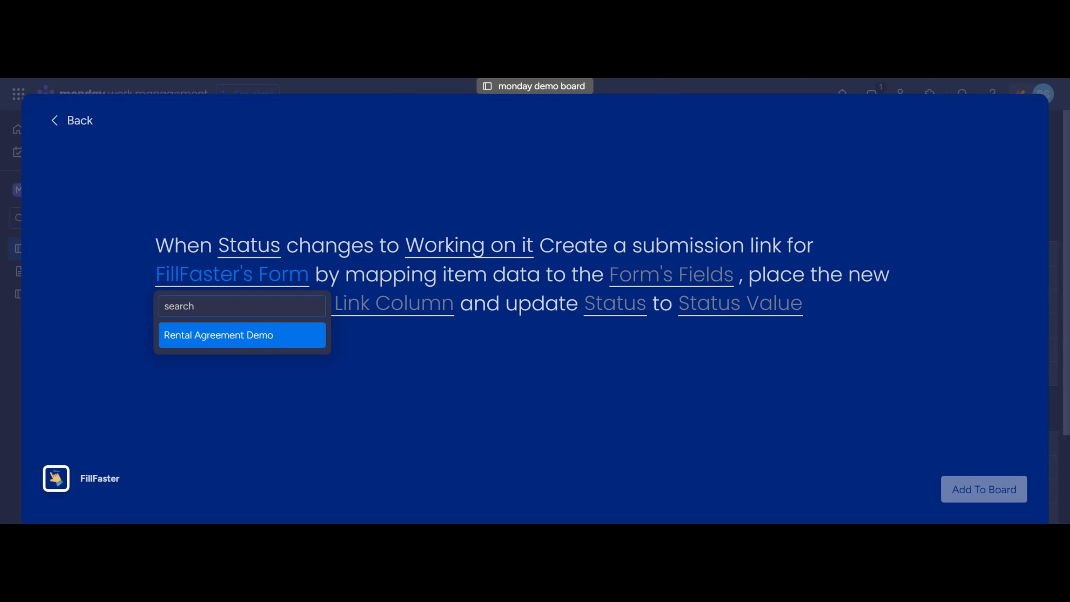
pyautogui.click(211, 337)
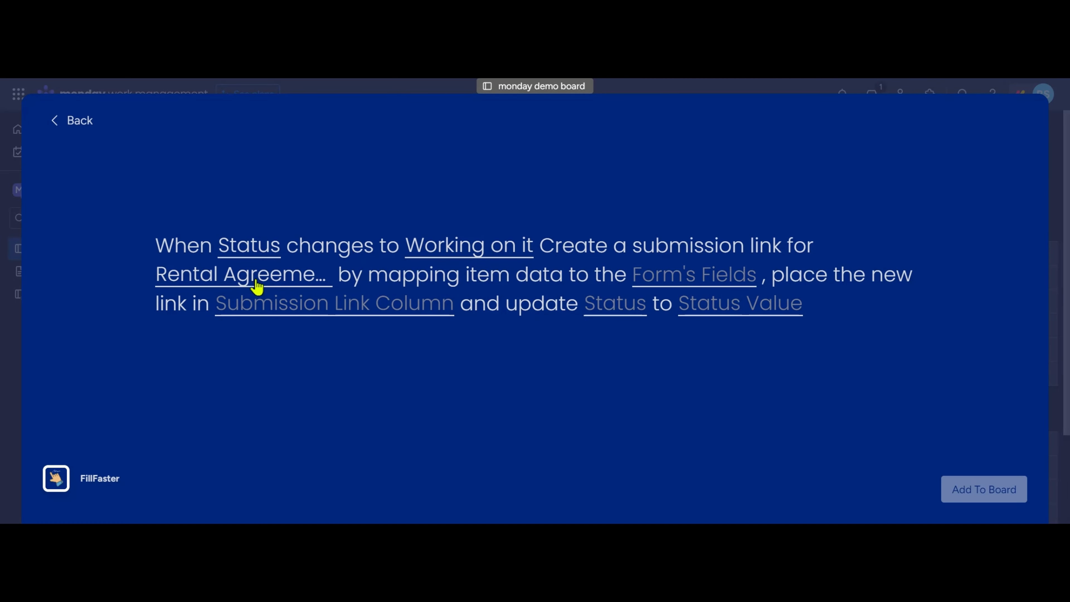
# Map the form's Full Name, Email and Phone fields to the board's Name, Email and Phone columns.
pyautogui.click(675, 286)
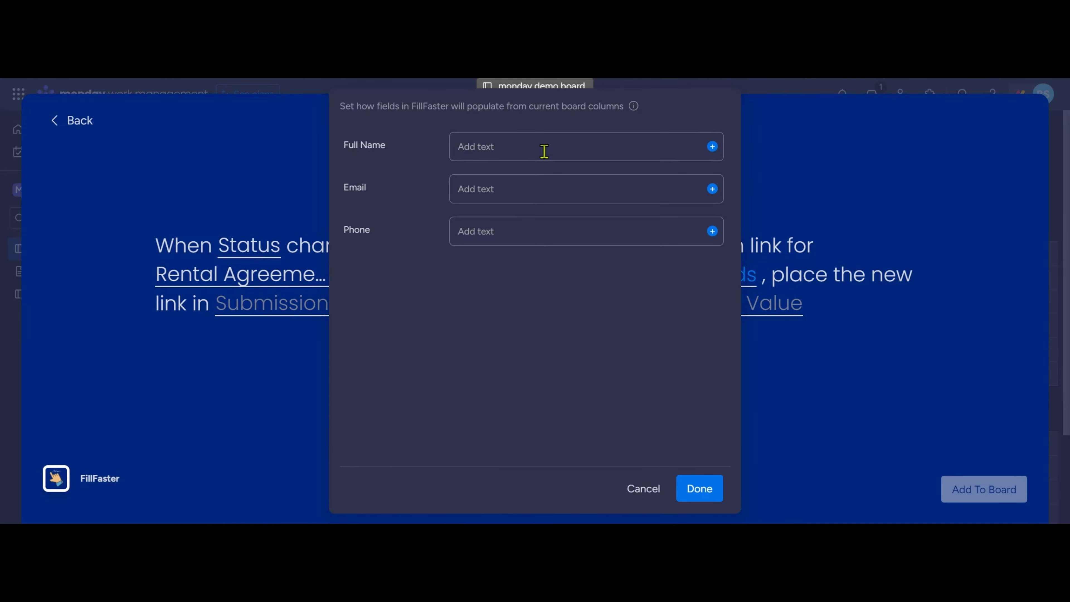
pyautogui.click(712, 147)
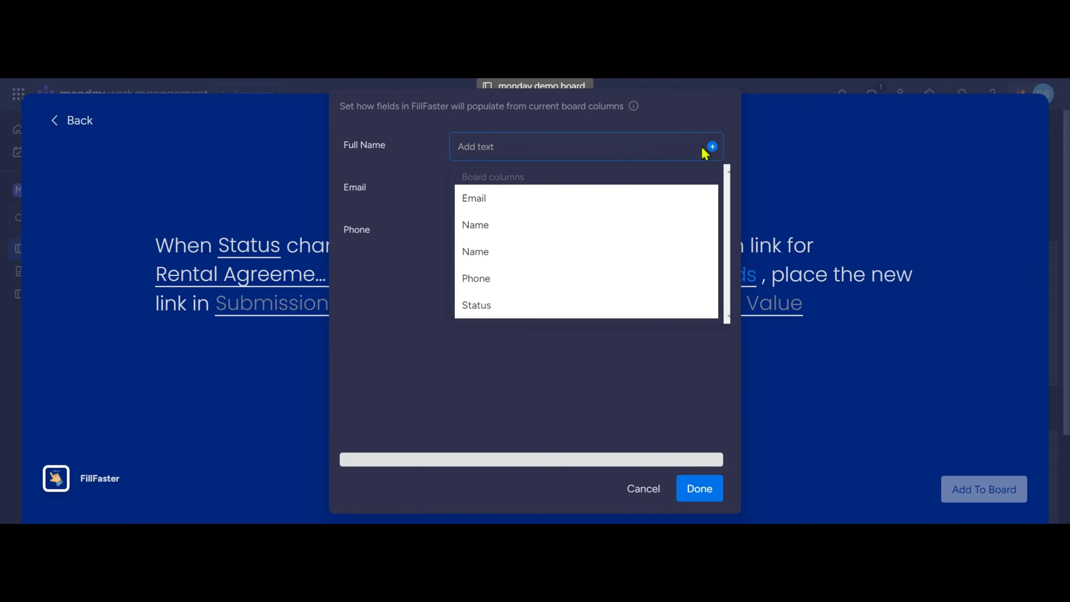
pyautogui.click(505, 224)
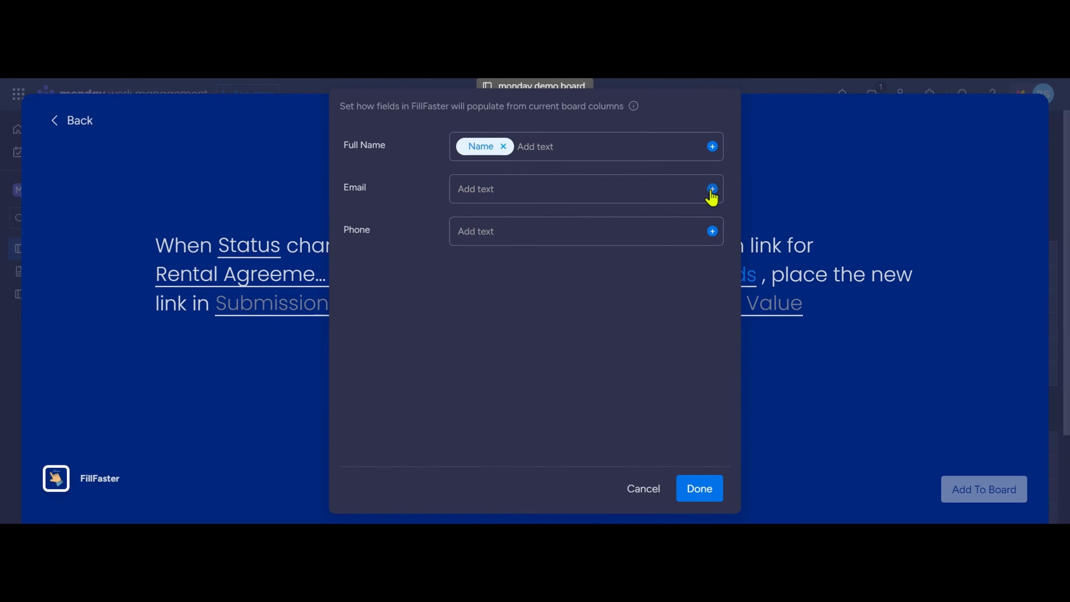
pyautogui.click(712, 190)
pyautogui.click(504, 241)
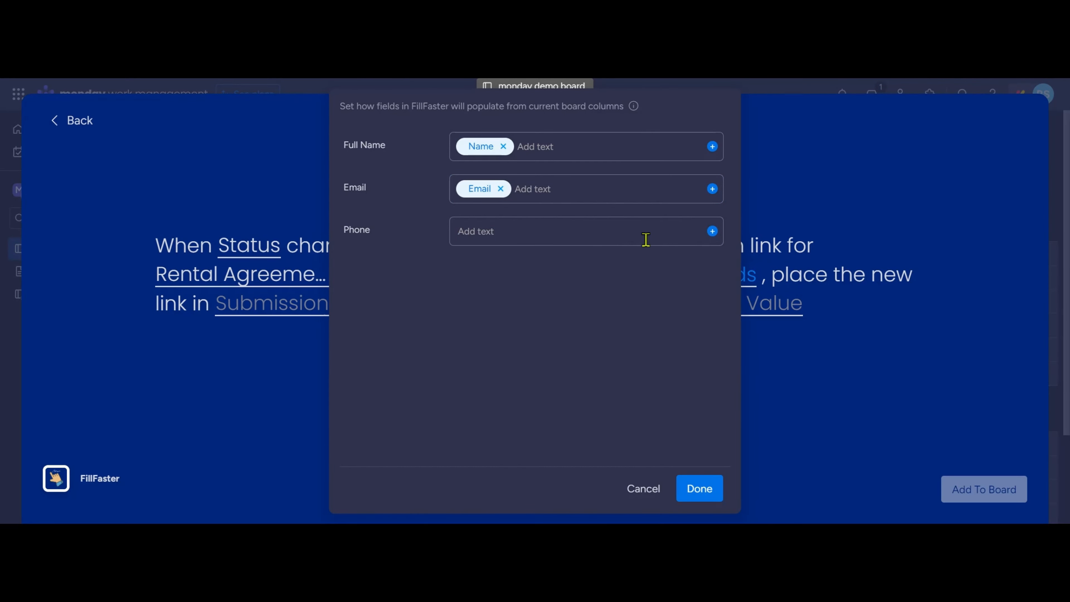
pyautogui.click(711, 231)
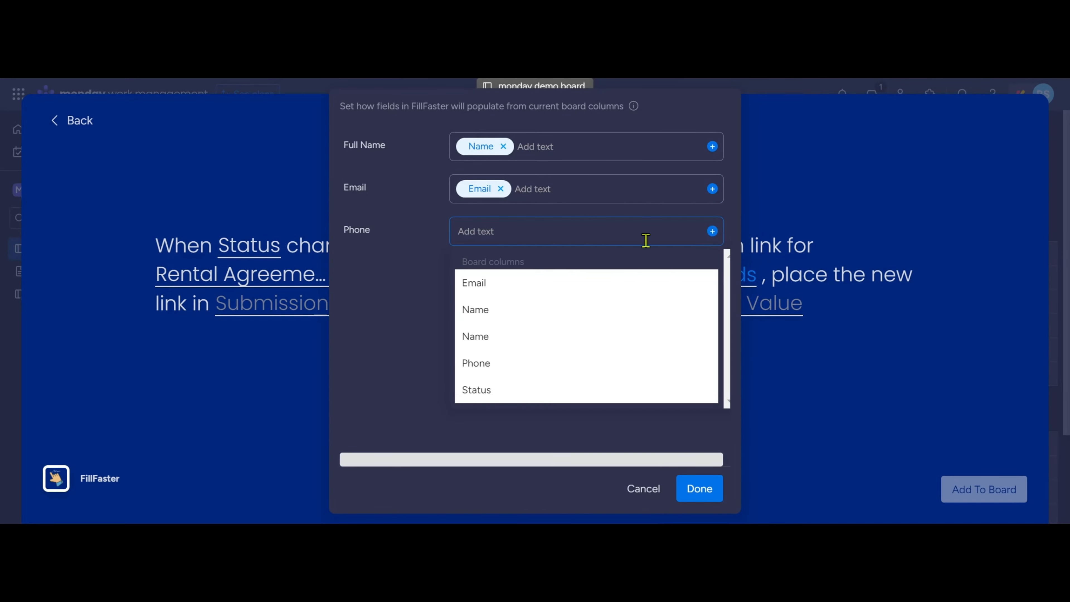
pyautogui.click(521, 370)
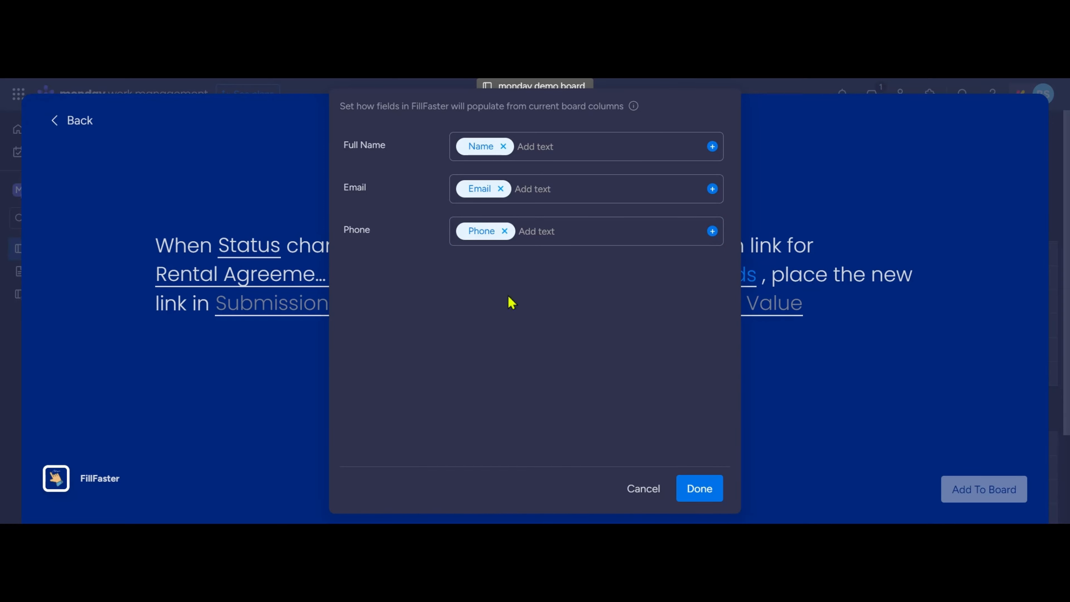
pyautogui.click(693, 491)
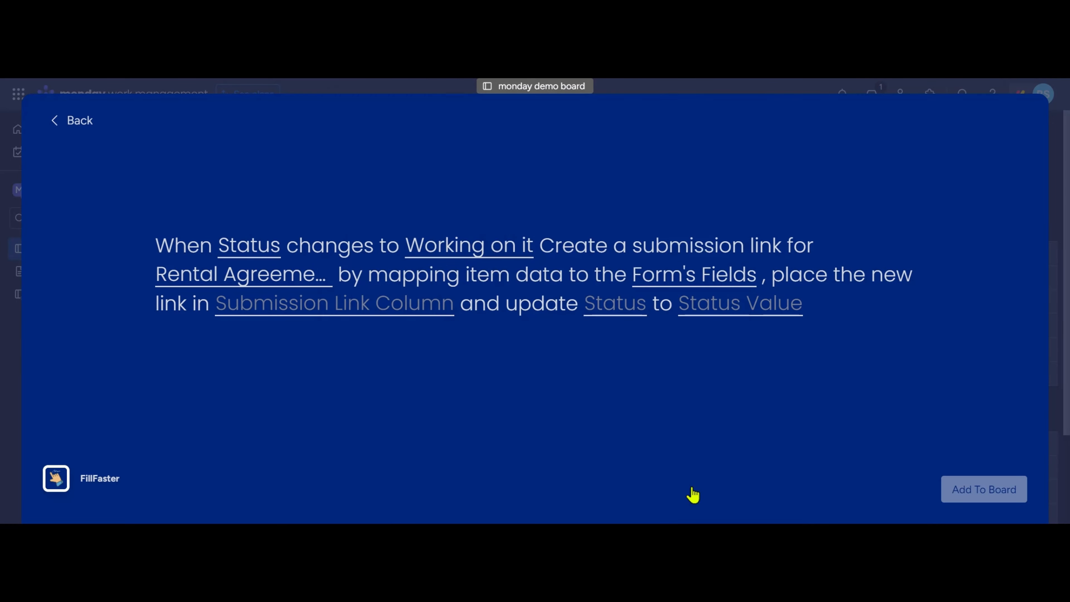
# Place the new link in the Submission Link column, update Status to Link Created, and add the automation to the board.
pyautogui.click(271, 320)
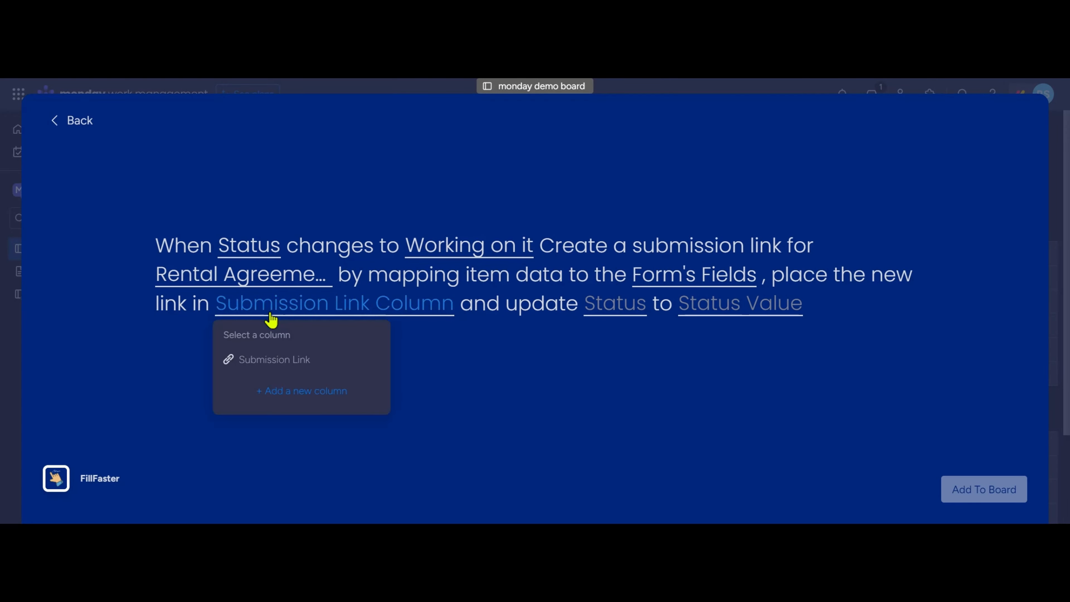
pyautogui.click(320, 367)
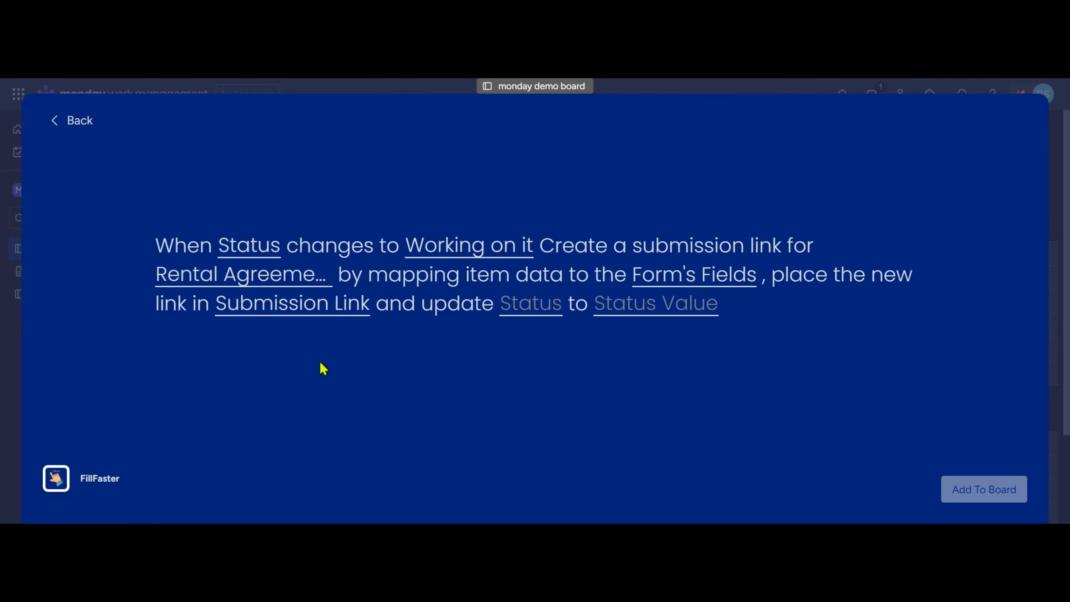
pyautogui.click(518, 314)
pyautogui.click(535, 360)
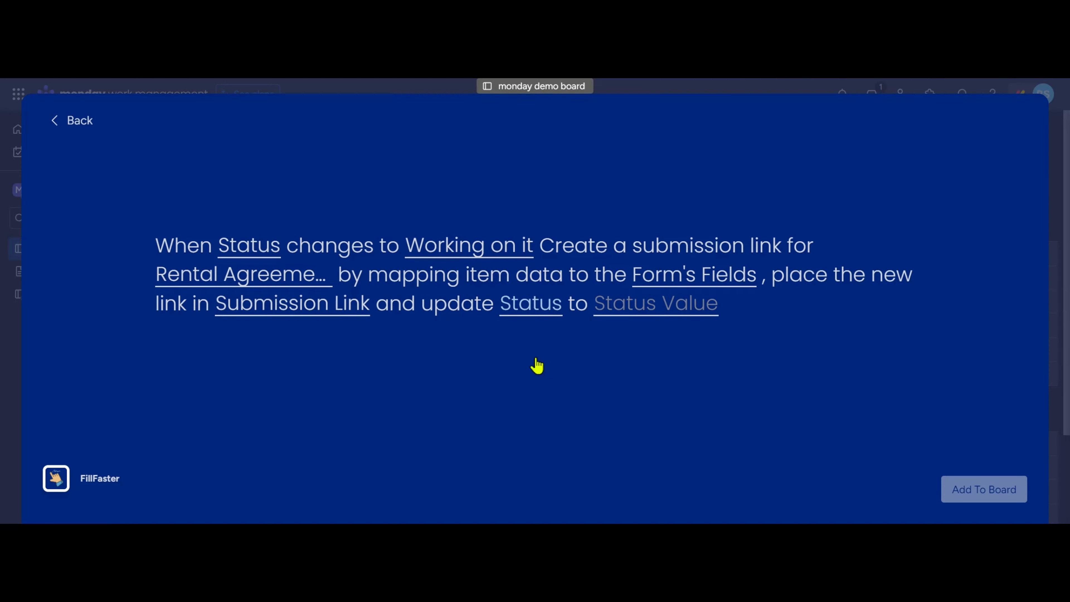
pyautogui.click(618, 311)
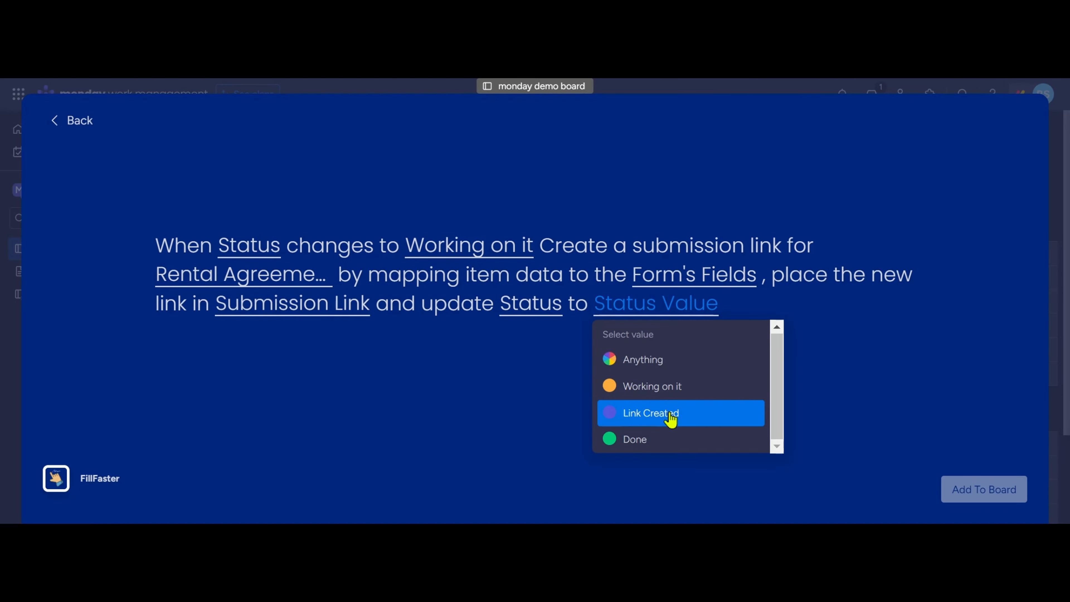
pyautogui.click(720, 416)
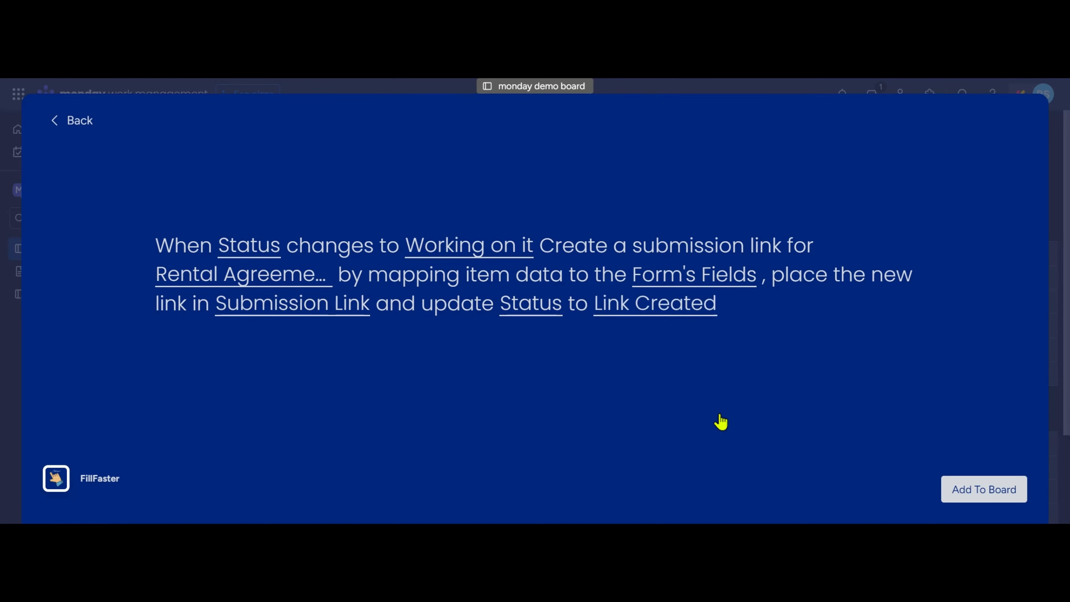
pyautogui.click(979, 495)
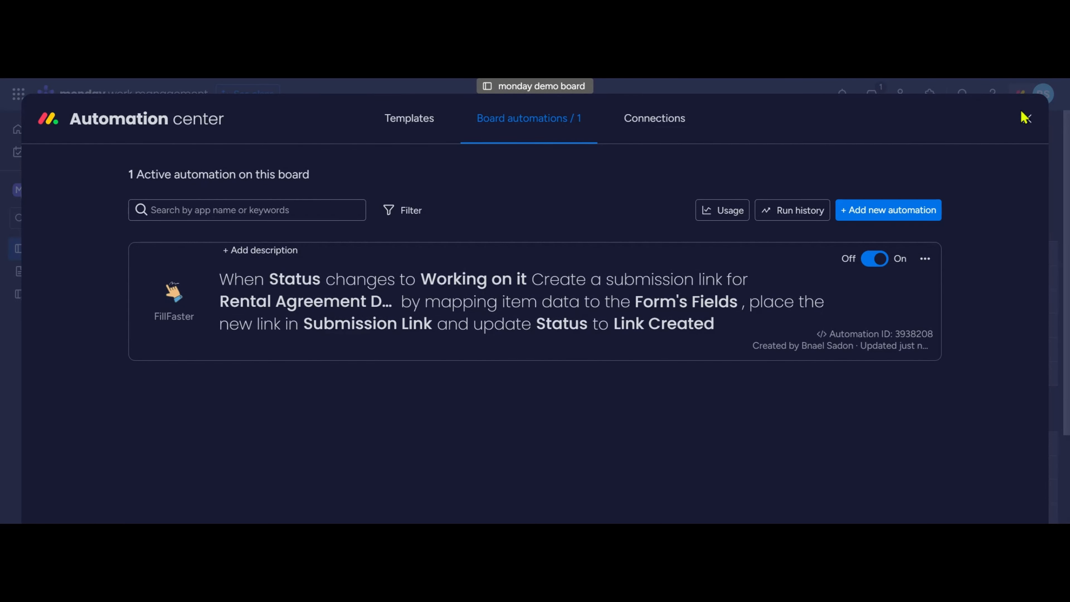
# Close the automation center and set Item 1's status to Working on it.
pyautogui.click(1027, 119)
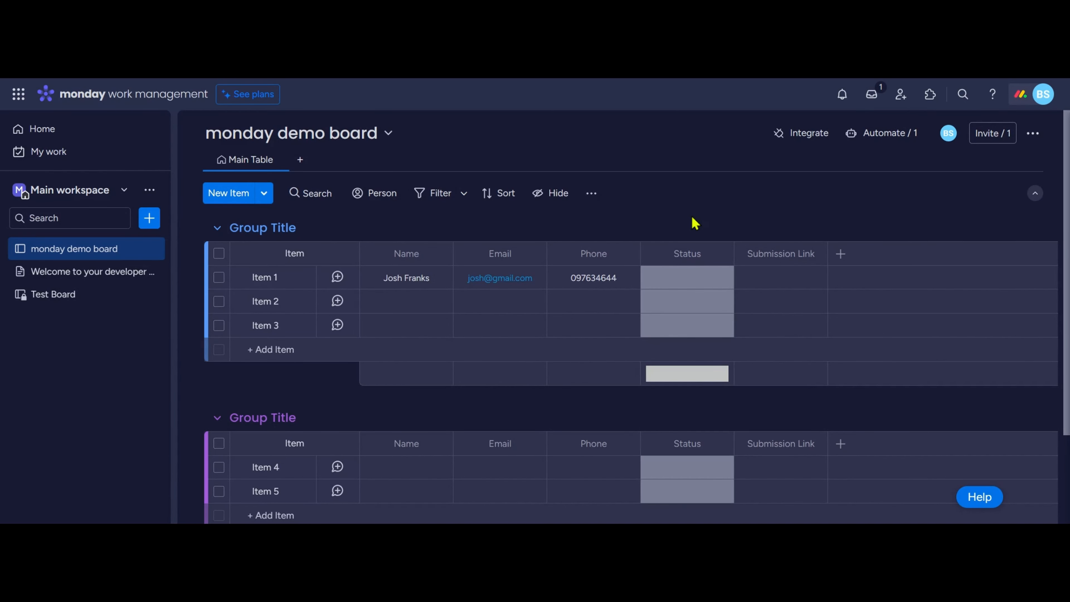
pyautogui.click(691, 288)
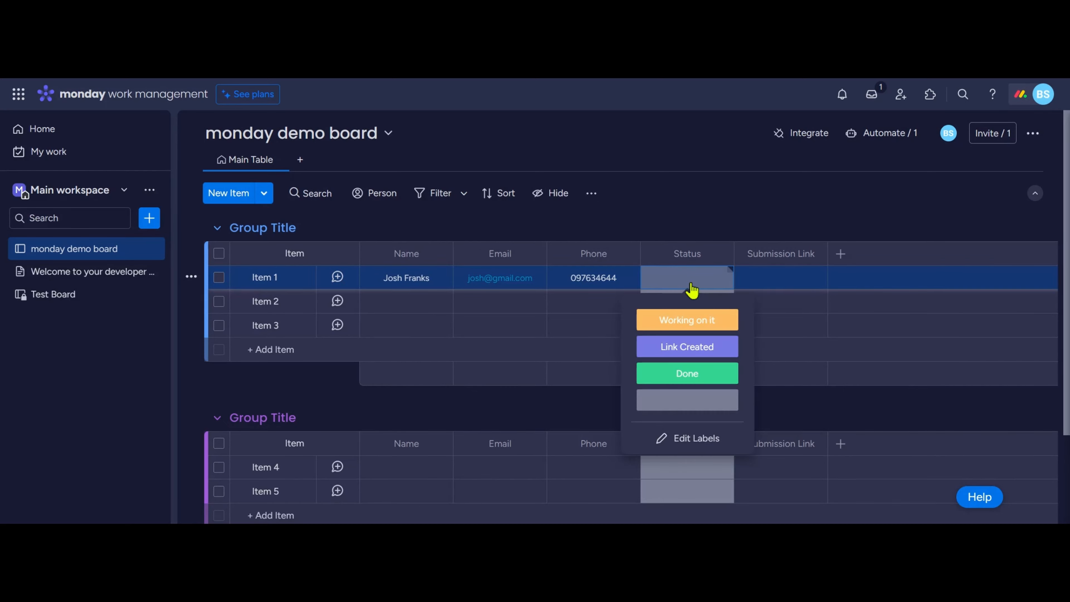
pyautogui.click(713, 324)
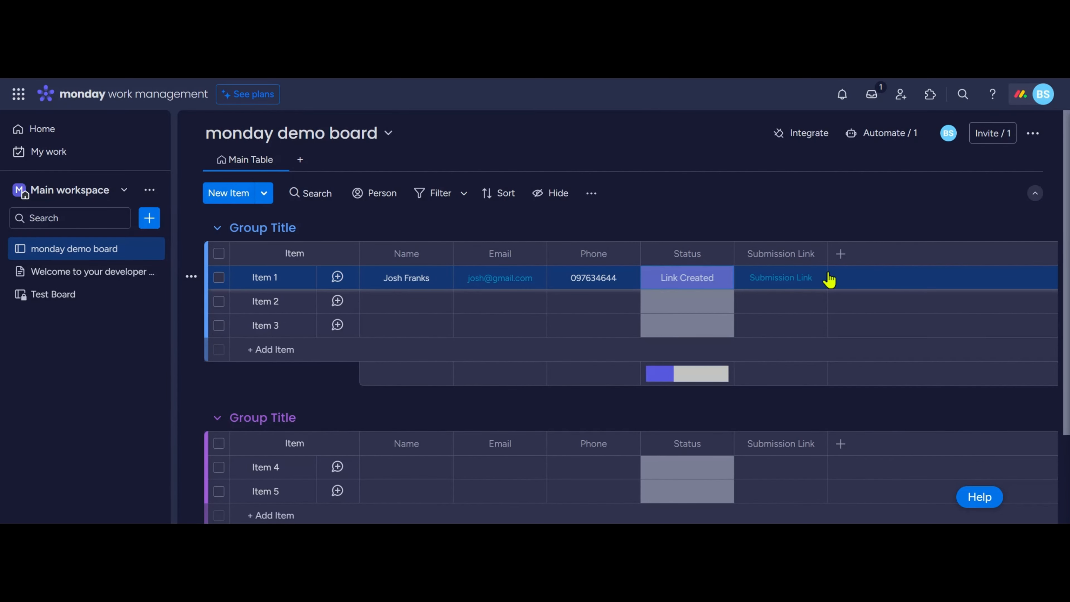
# Open the form from Item 1's submission link and review the prefilled details down to the signature area.
pyautogui.click(744, 276)
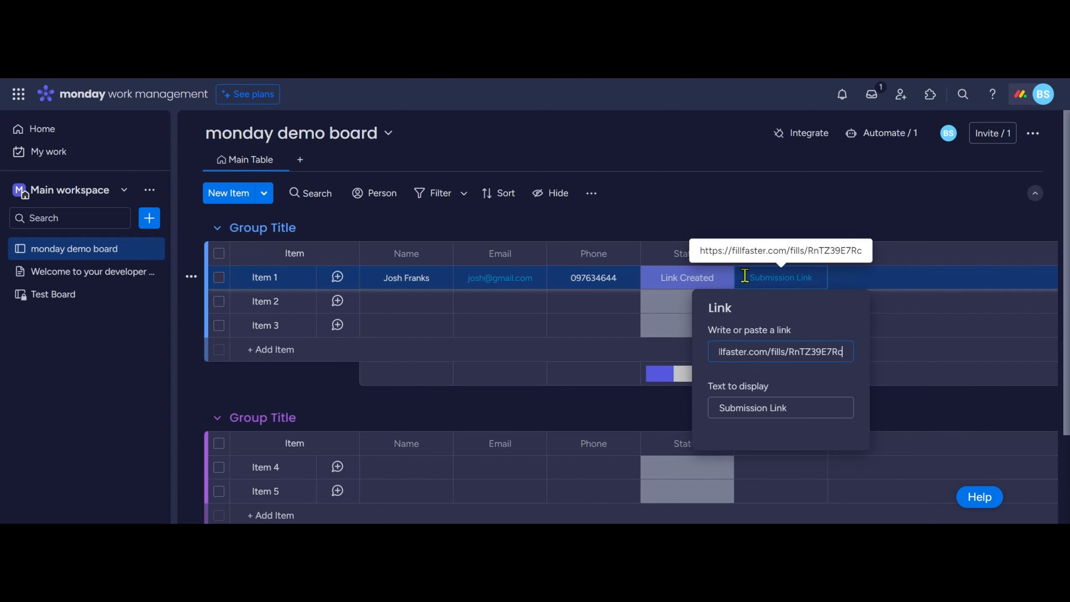
pyautogui.tripleClick(754, 348)
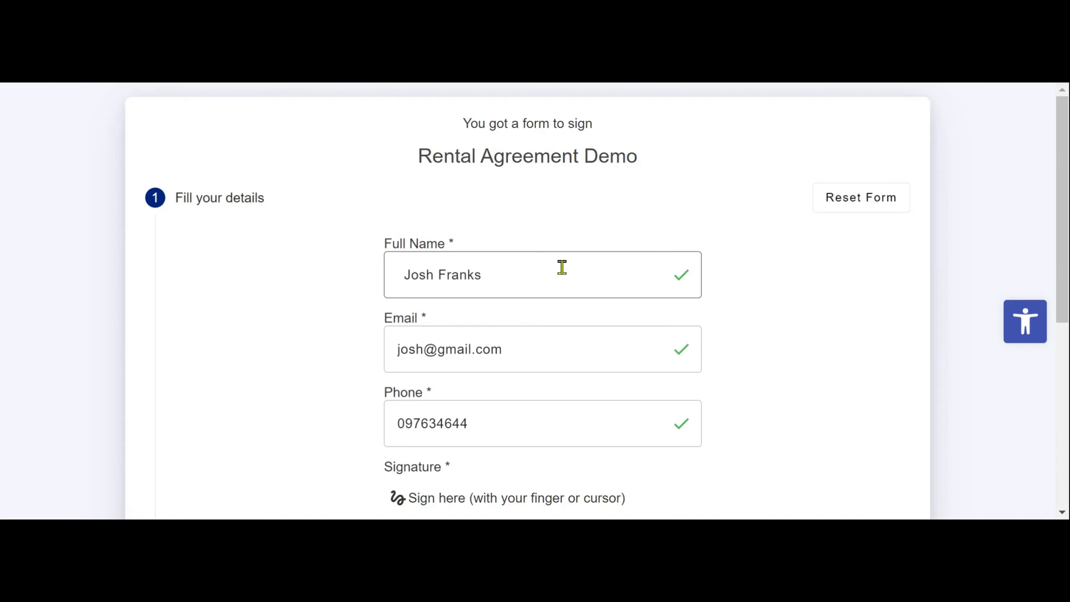
pyautogui.scroll(-2, 561, 268)
pyautogui.scroll(-2, 561, 274)
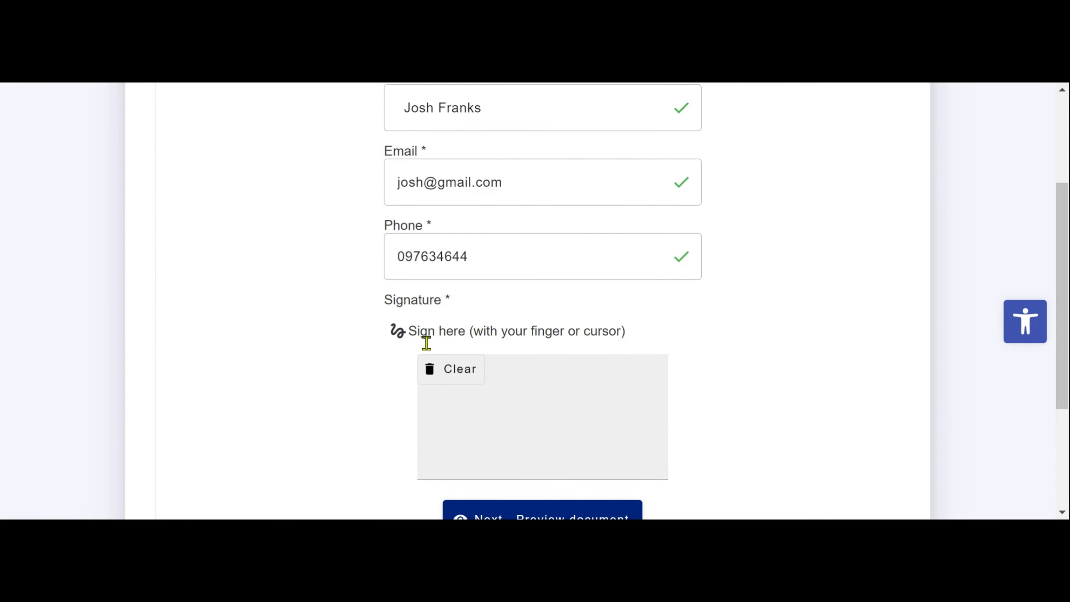
pyautogui.scroll(-2, 632, 321)
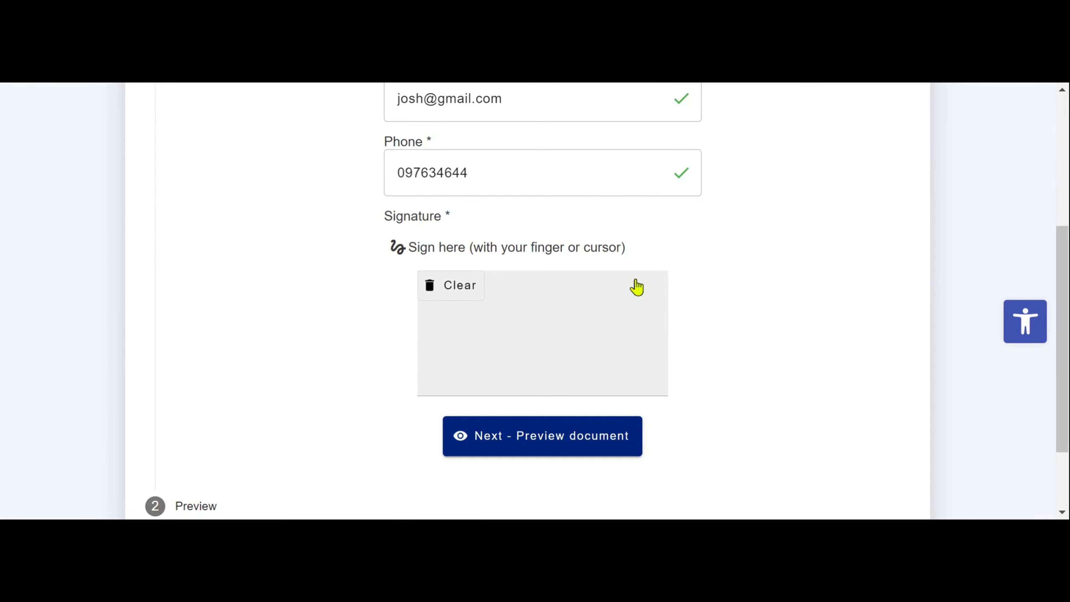